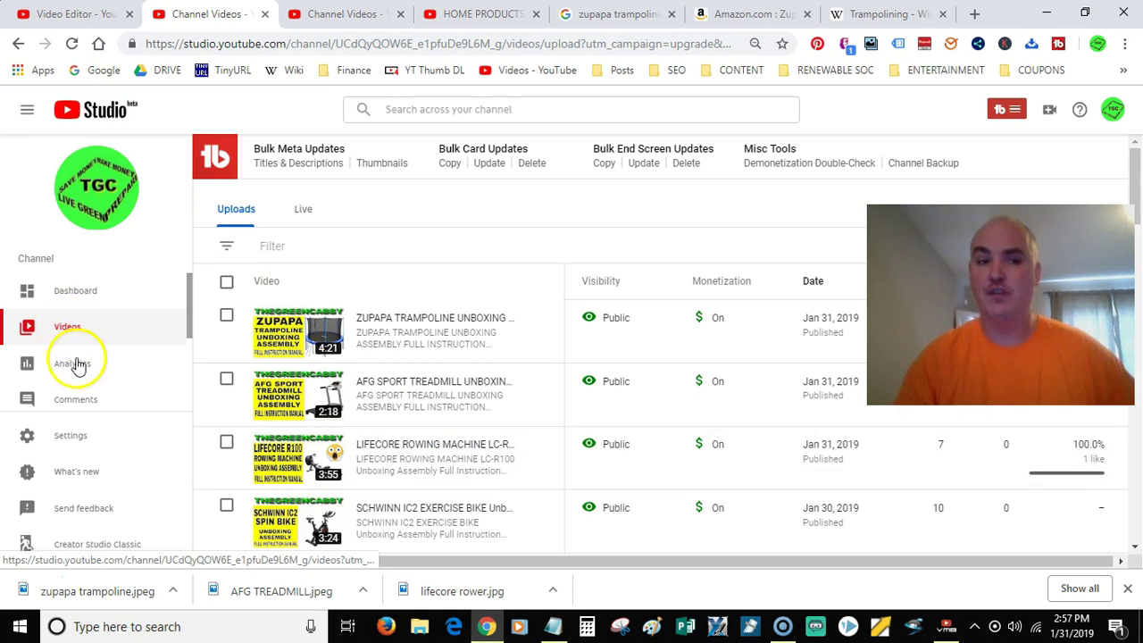
Scroll the Uploads table and open the SCHWINN IC2 EXERCISE BIKE video's details page
left_click(1134, 547)
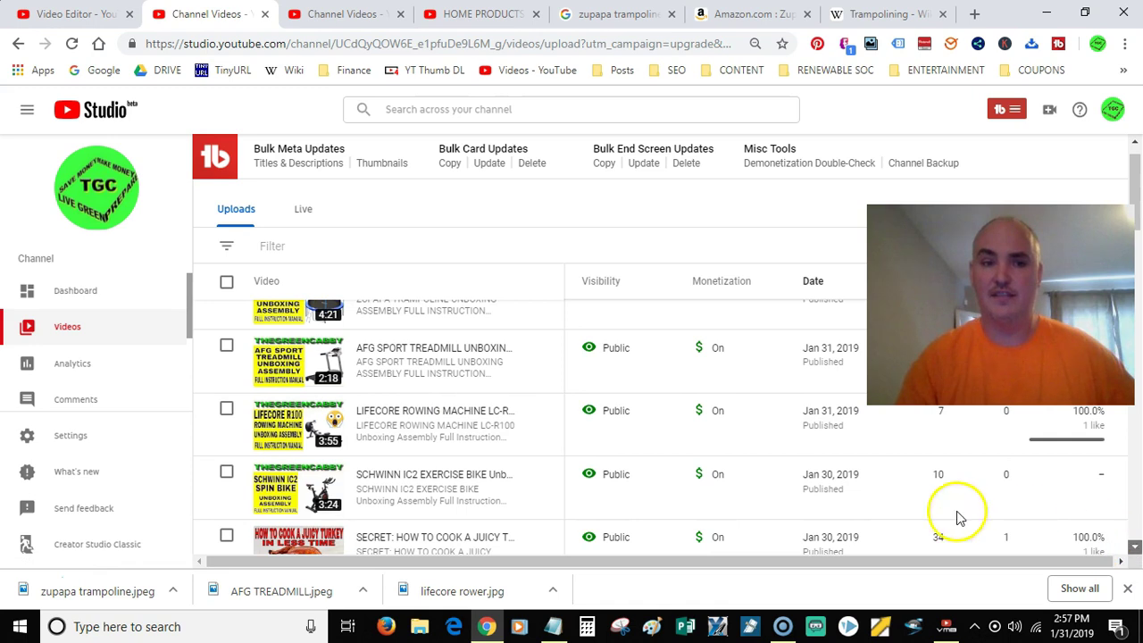
scroll(958, 518, "down", 1)
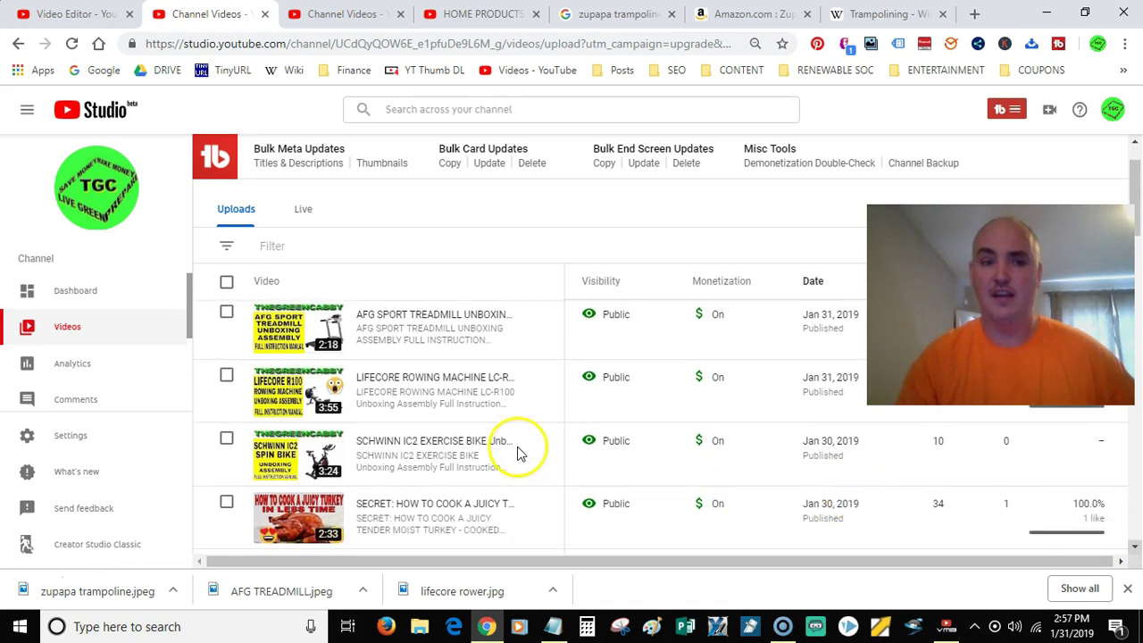
left_click(384, 444)
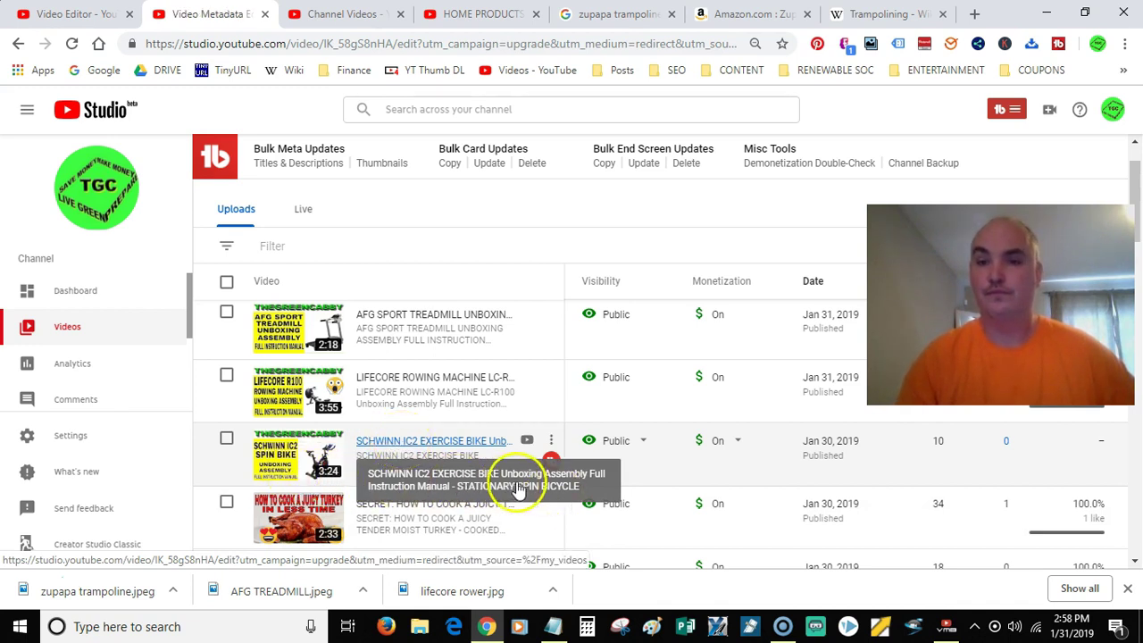
Go to the Editor page for the SCHWINN IC2 exercise bike video
left_click(52, 597)
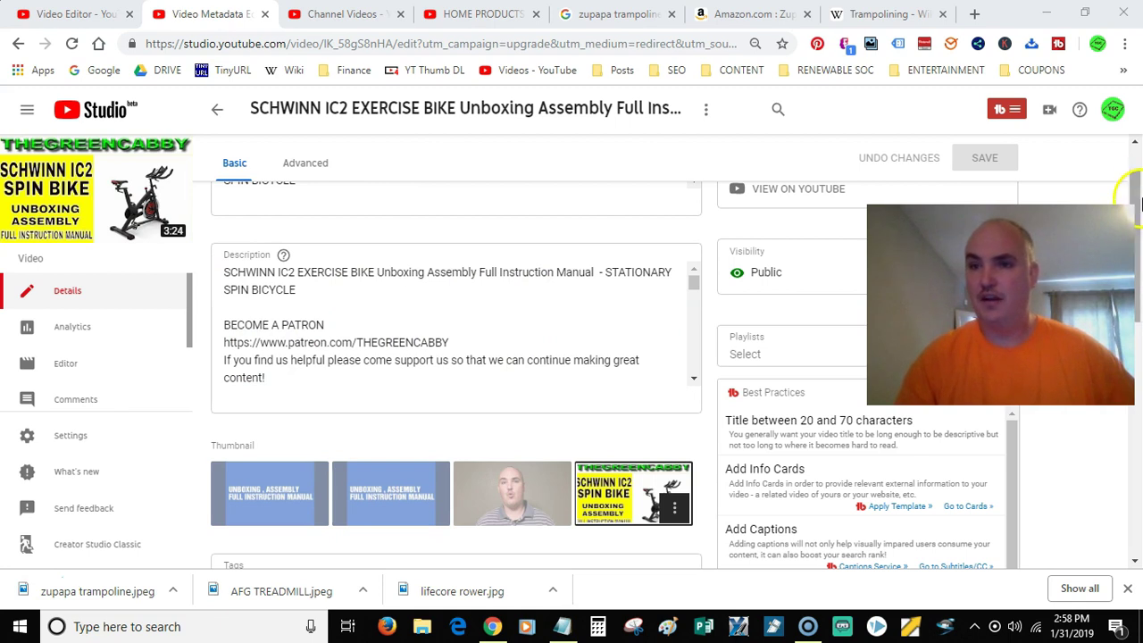
mouse_move(1138, 203)
left_mouse_down()
mouse_move(1138, 348)
mouse_move(1127, 158)
left_mouse_up()
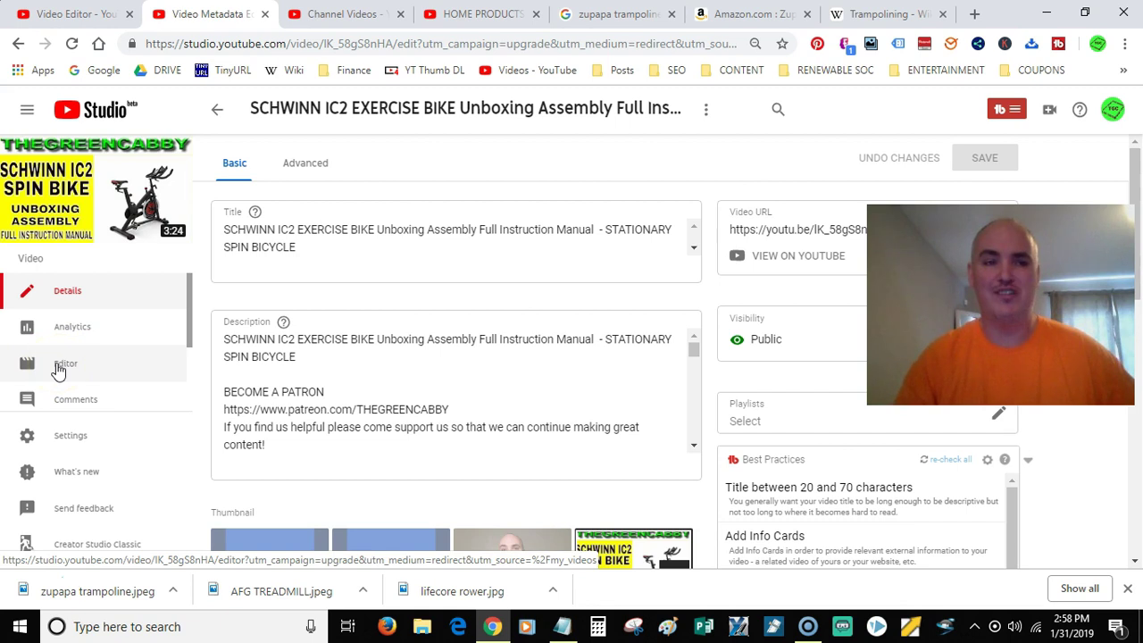
left_click(58, 368)
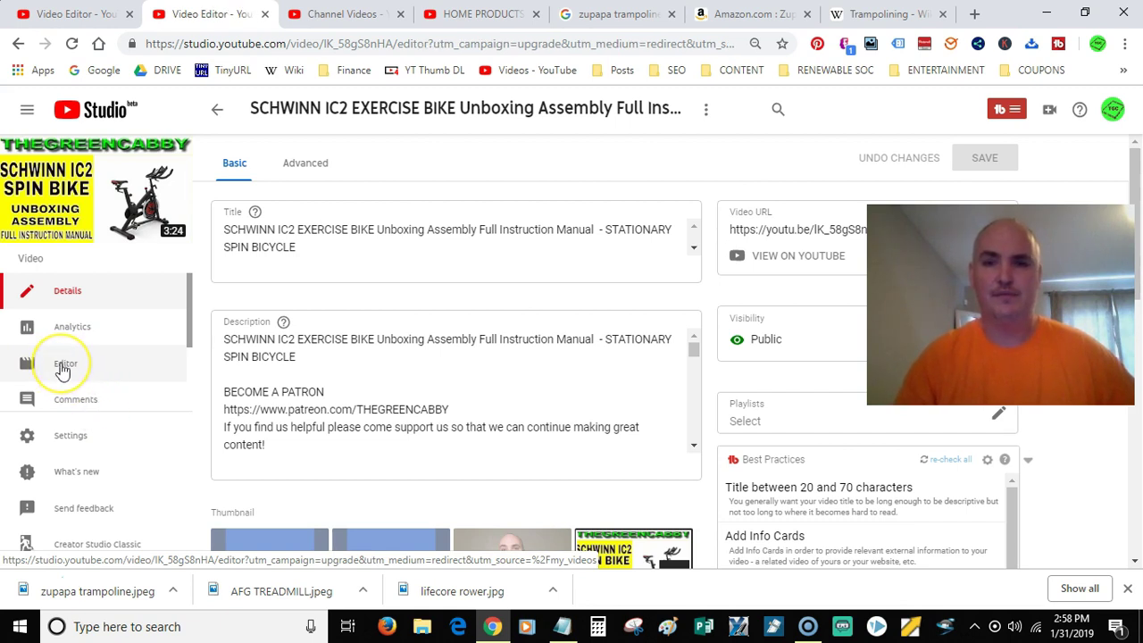
Expand the audio track row on the Schwinn IC2 video's editor timeline
left_click(25, 591)
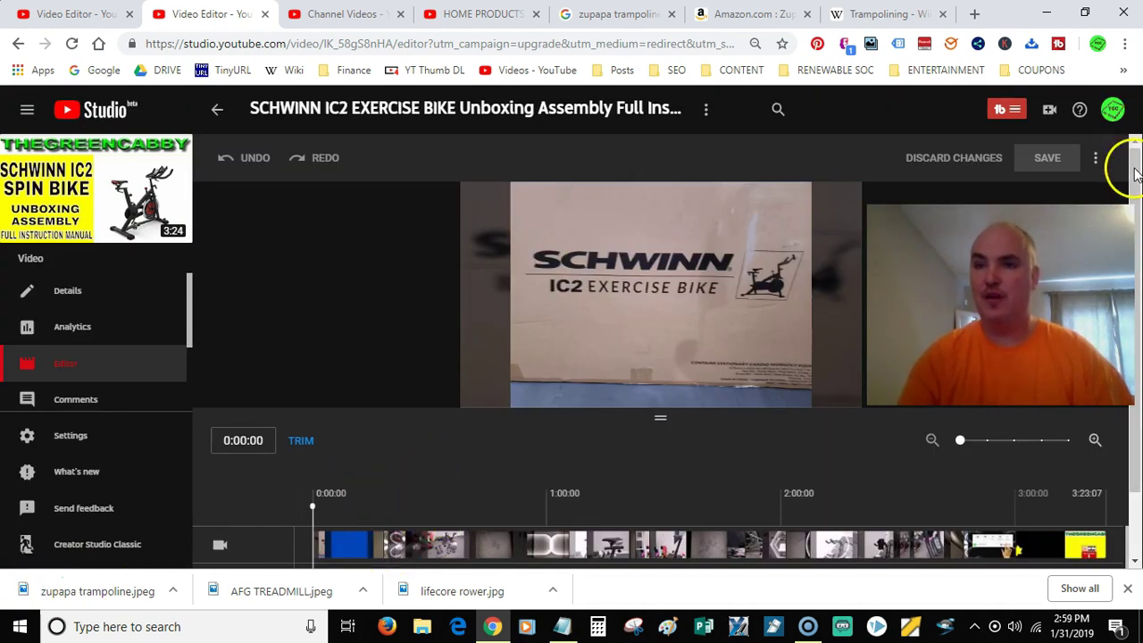
left_click_drag(1134, 179, 1136, 246)
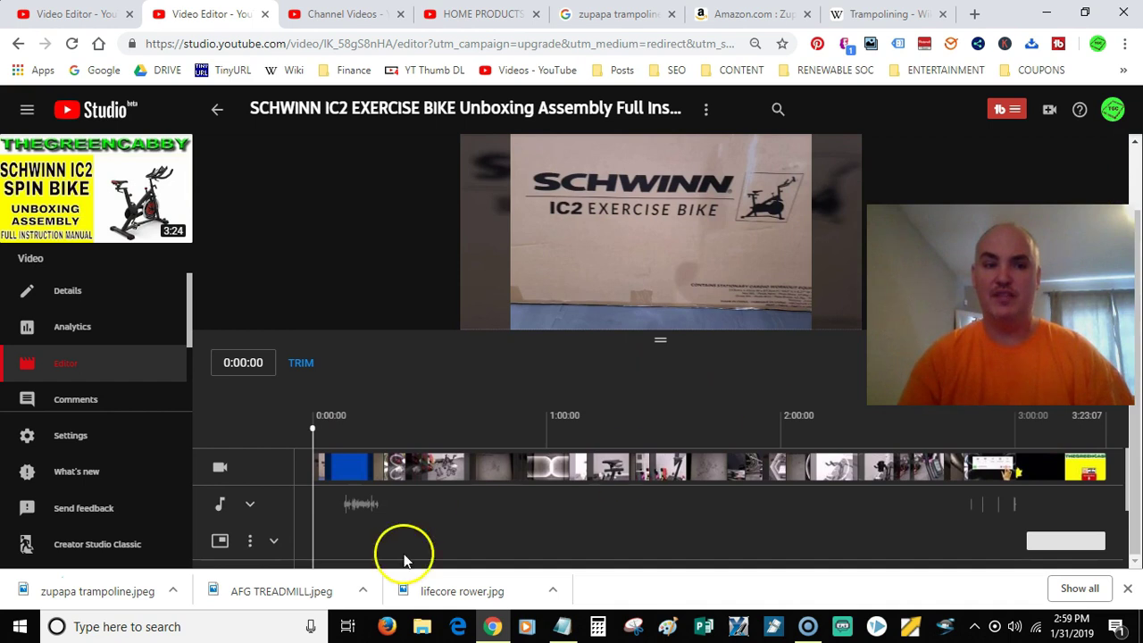
left_click(250, 510)
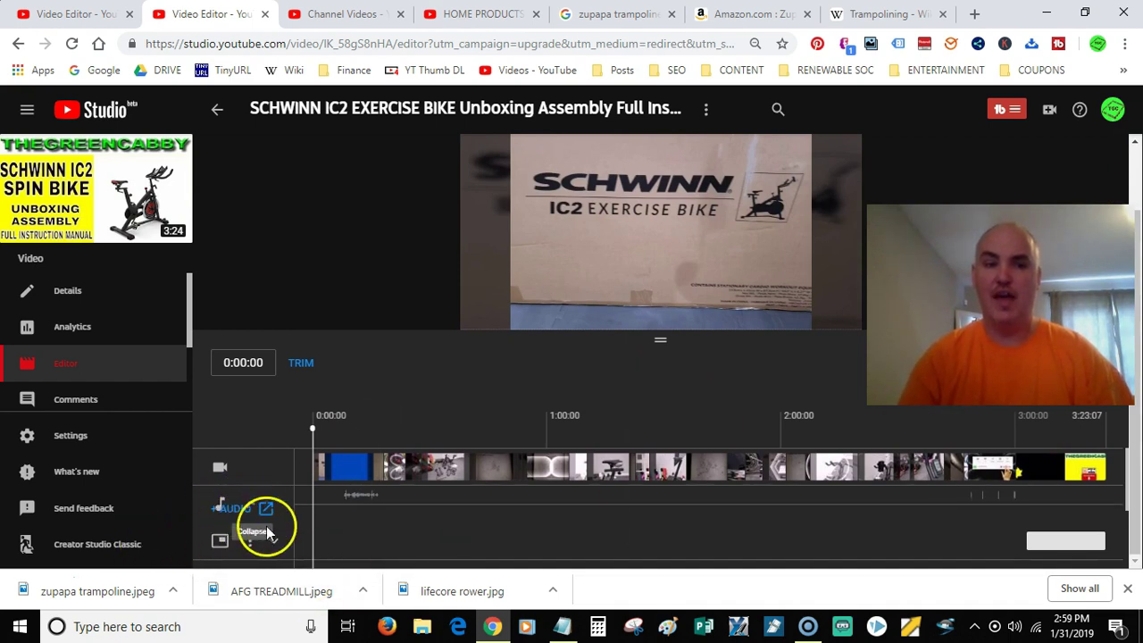
scroll(255, 517, "down", 1)
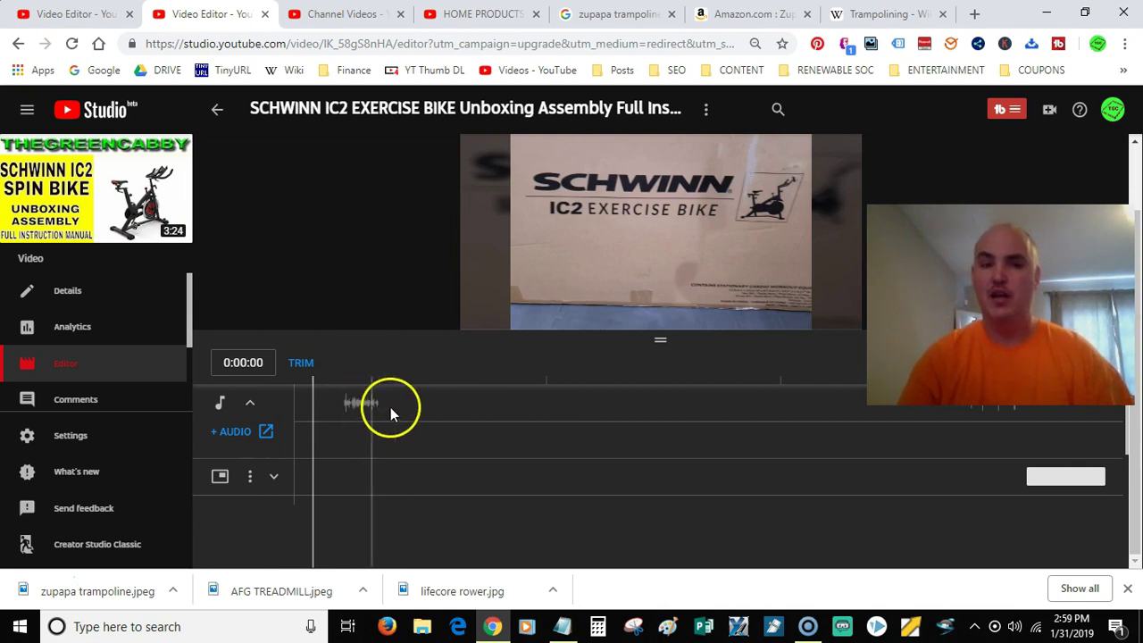
Show the royalty-free audio tracks and filter them to a 3:00 - 3:30 duration
left_click(237, 433)
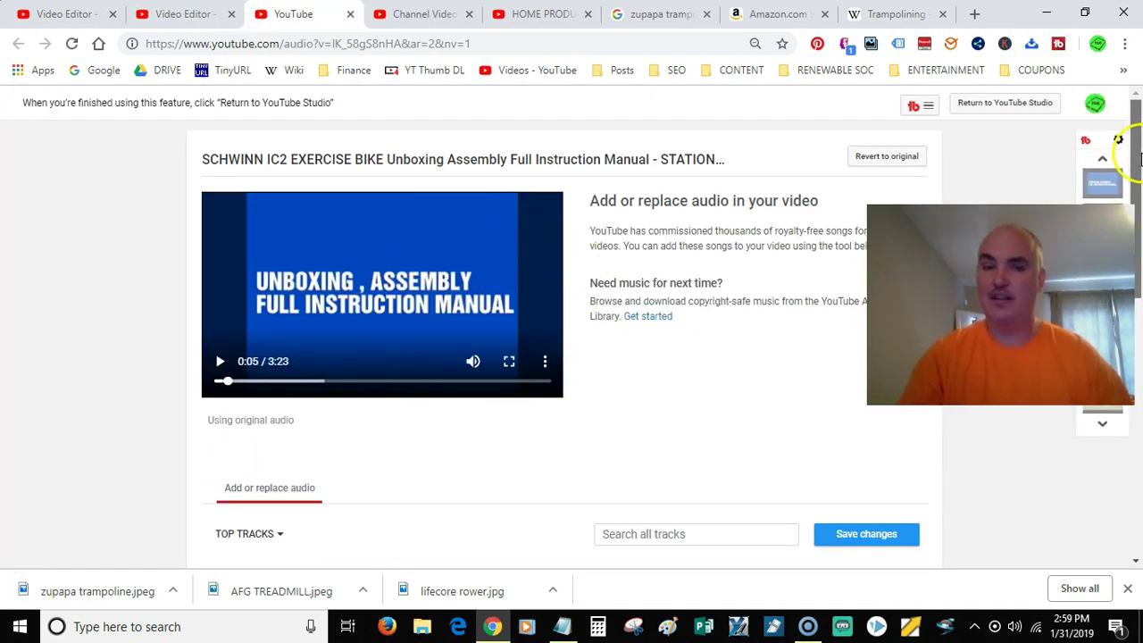
scroll(562, 345, "down", 2)
scroll(651, 268, "down", 1)
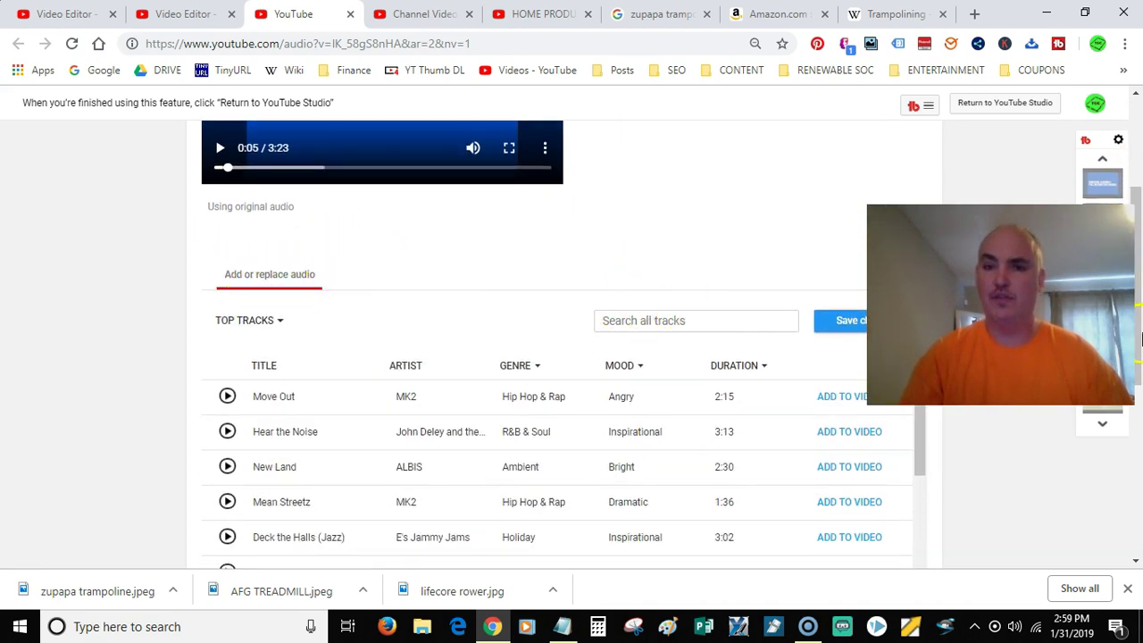
left_click_drag(1139, 223, 1140, 216)
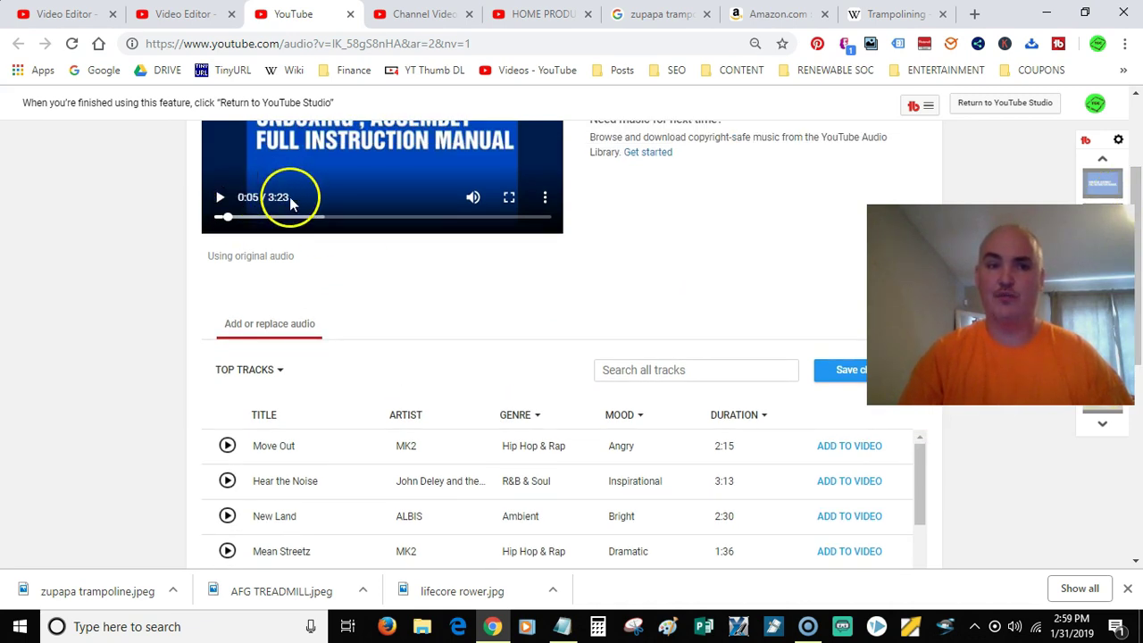
left_click(765, 418)
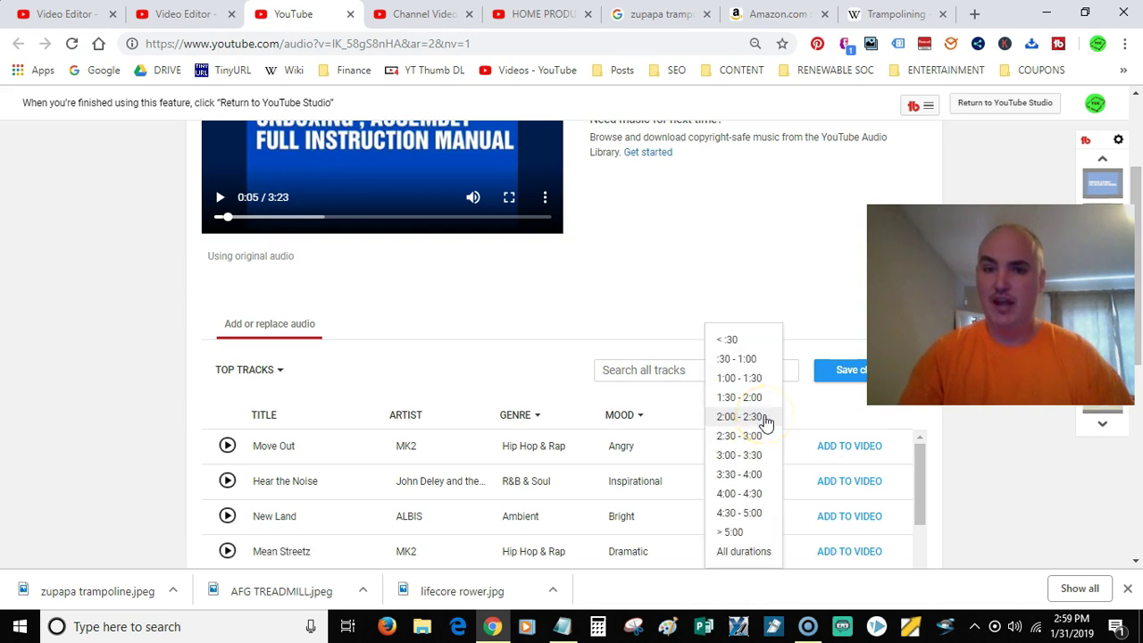
left_click(734, 461)
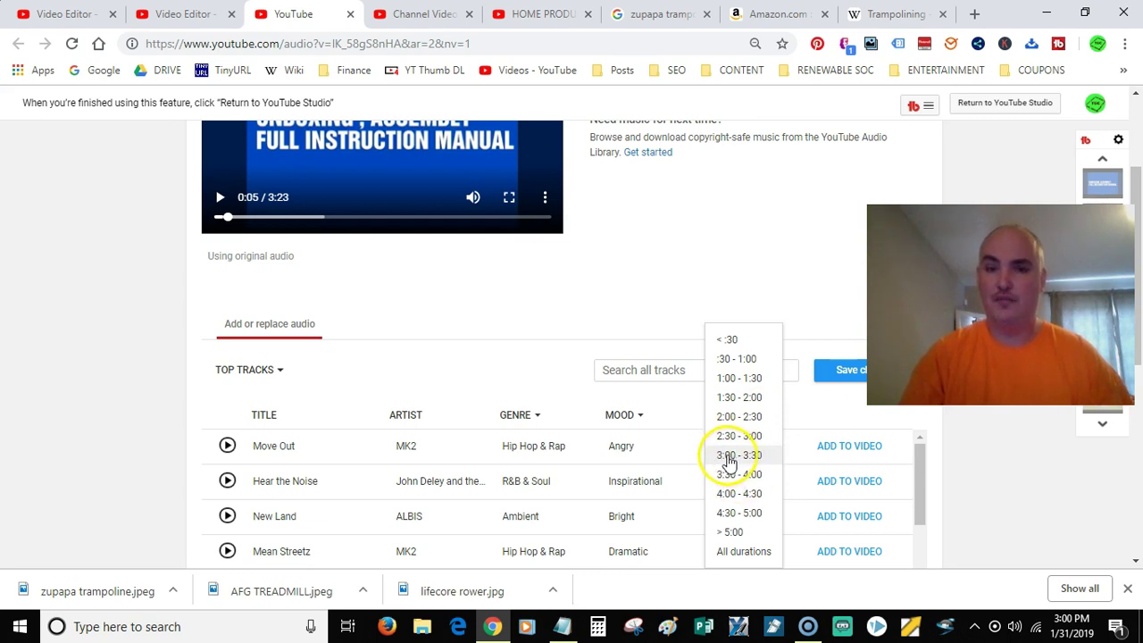
Add 'Open Sea Morning' by Puddle of Infinity to the video's audio from the 3:00–3:30 tracks
left_click(746, 461)
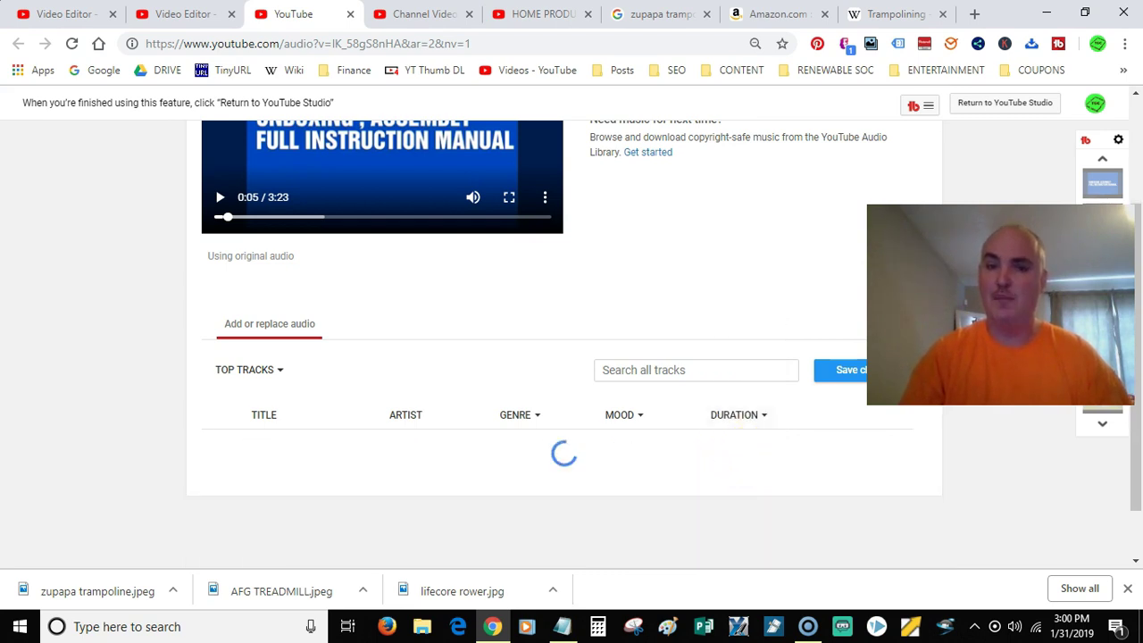
left_click_drag(1139, 202, 1137, 375)
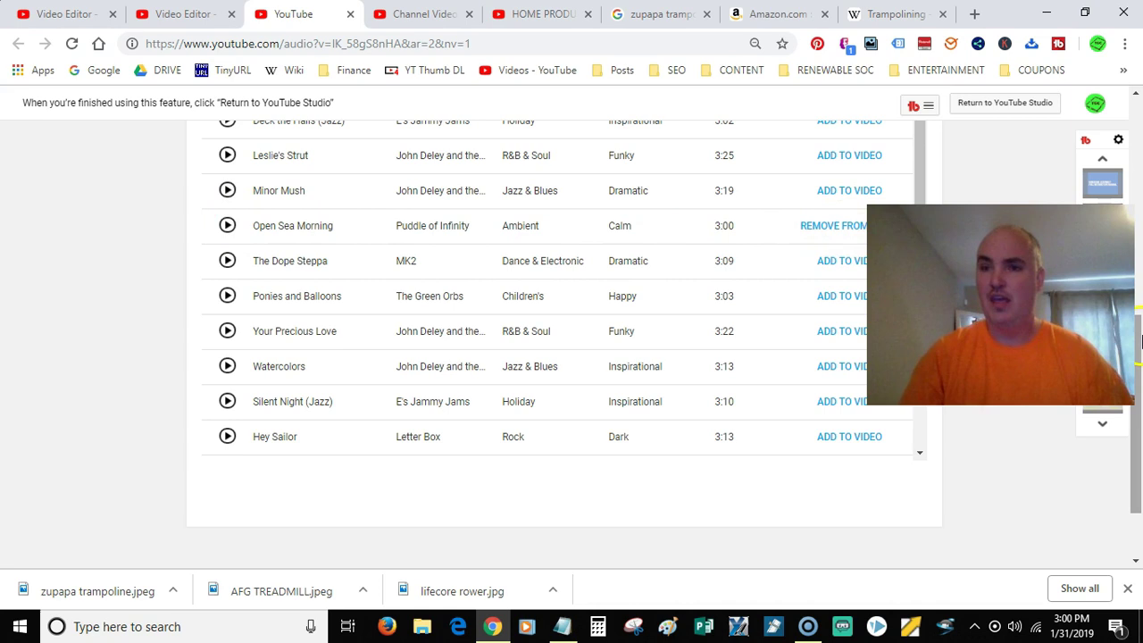
left_click_drag(1141, 280, 1140, 99)
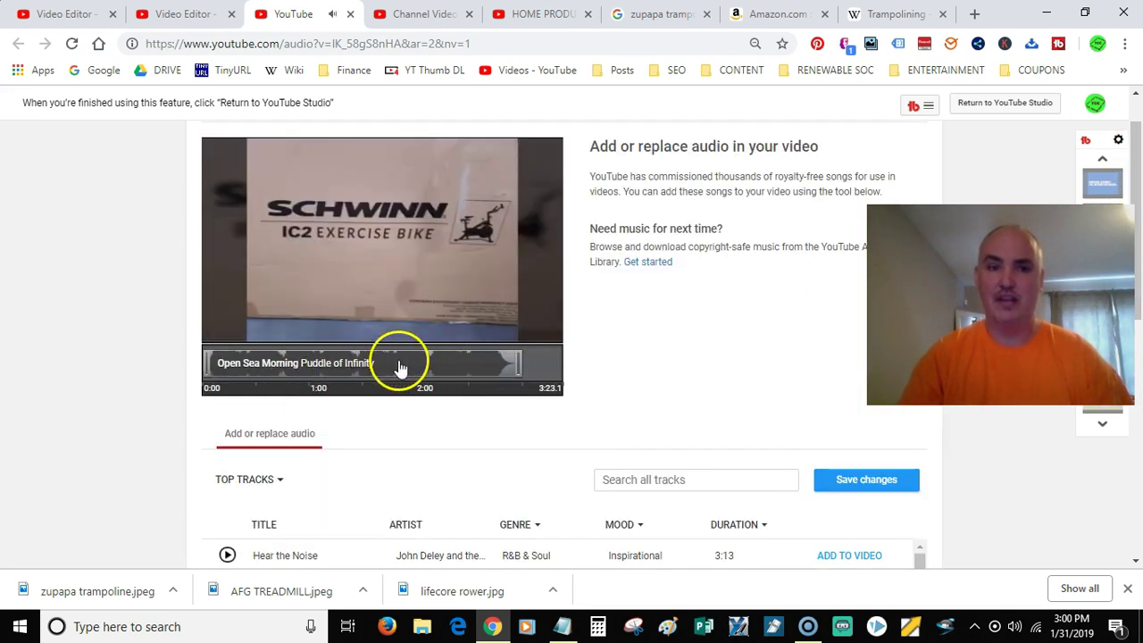
Place the Open Sea Morning clip to start near 0:20 and extend it to 3:19
left_click_drag(399, 367, 411, 363)
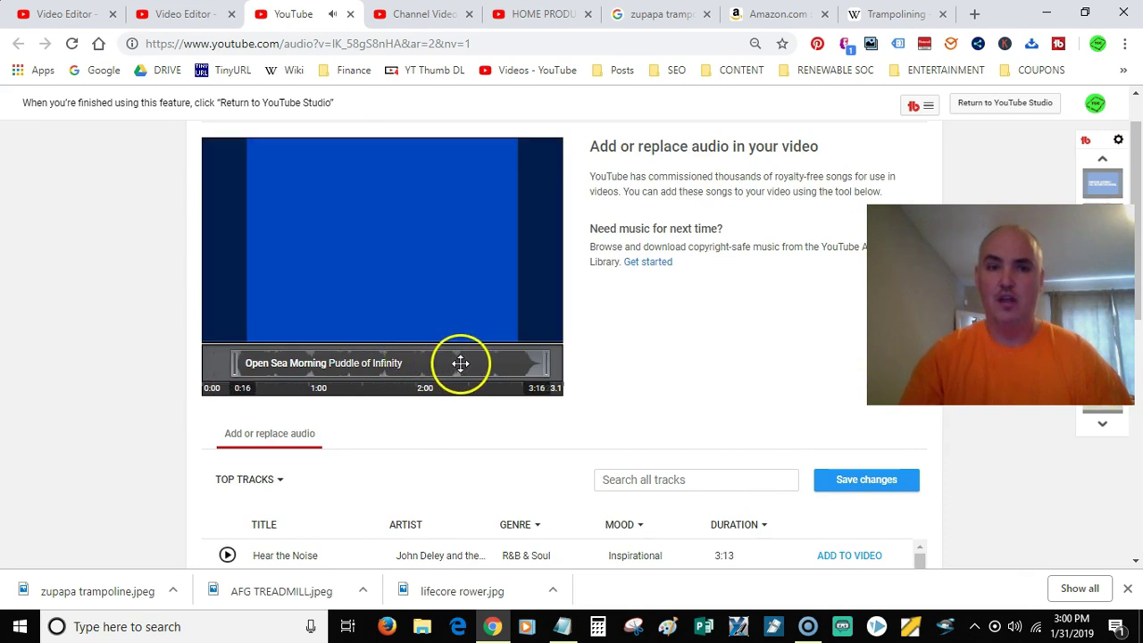
left_click_drag(496, 363, 548, 362)
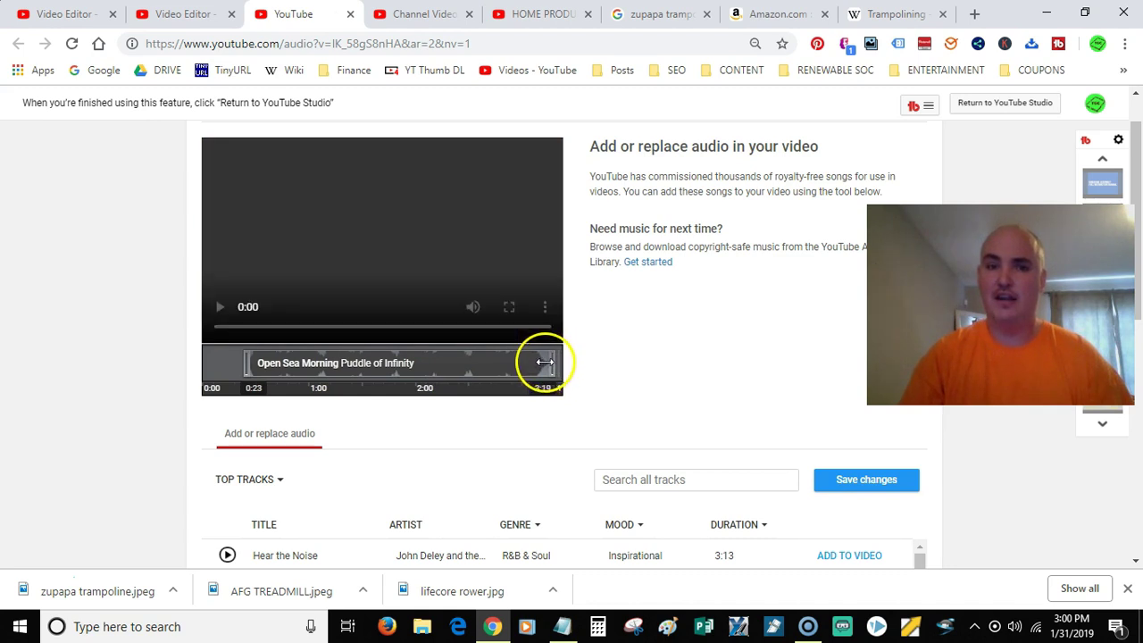
left_click_drag(518, 366, 530, 363)
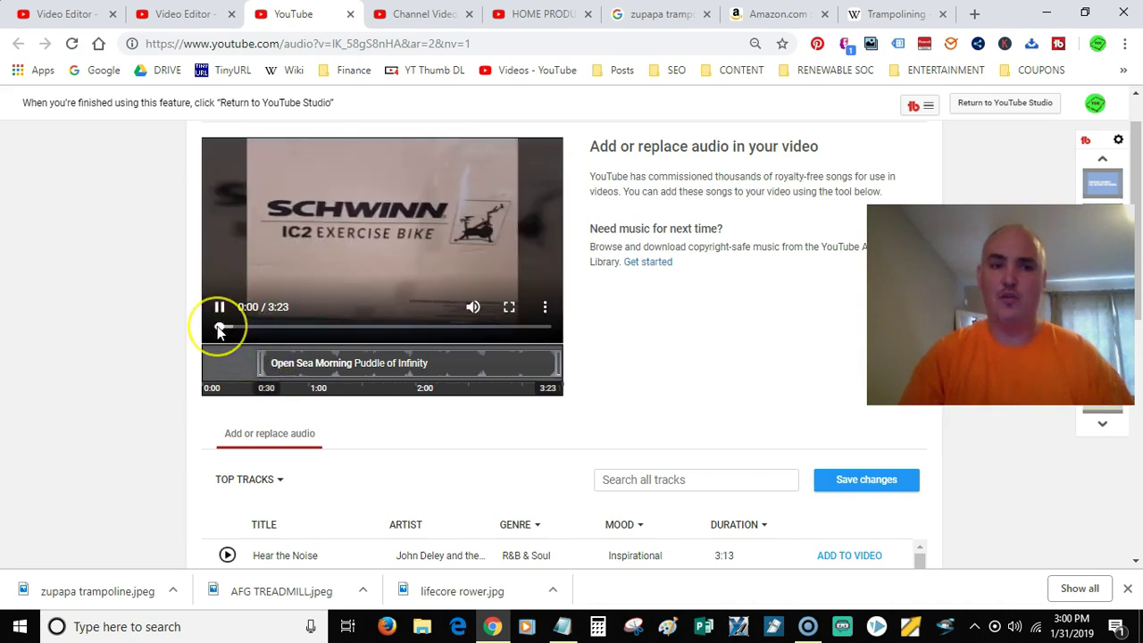
left_click(223, 328)
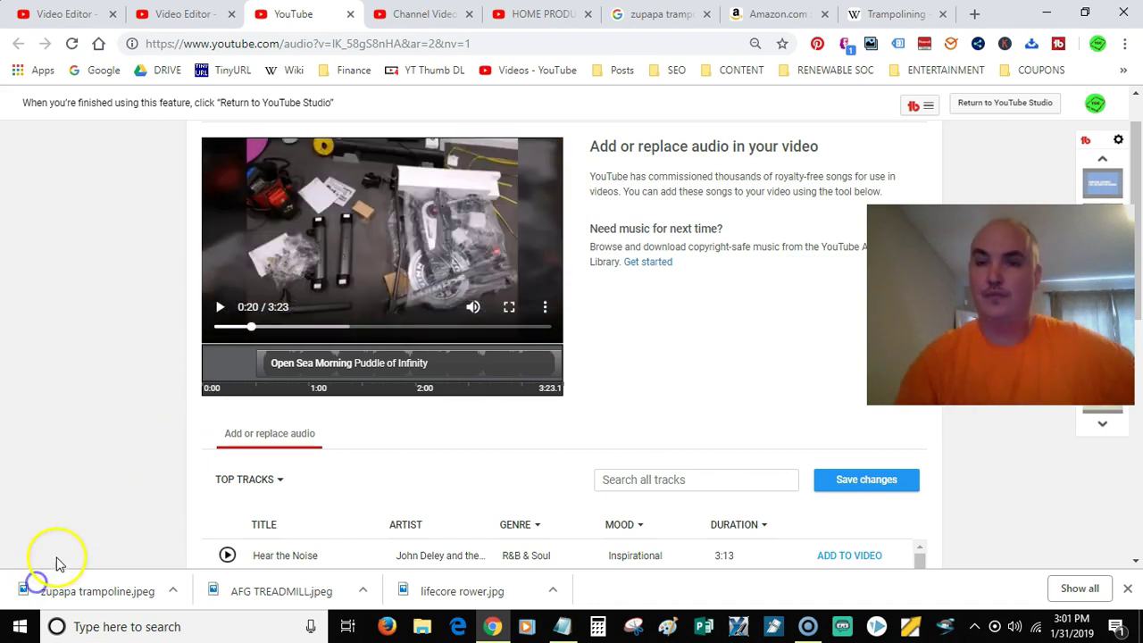
left_click_drag(268, 362, 258, 358)
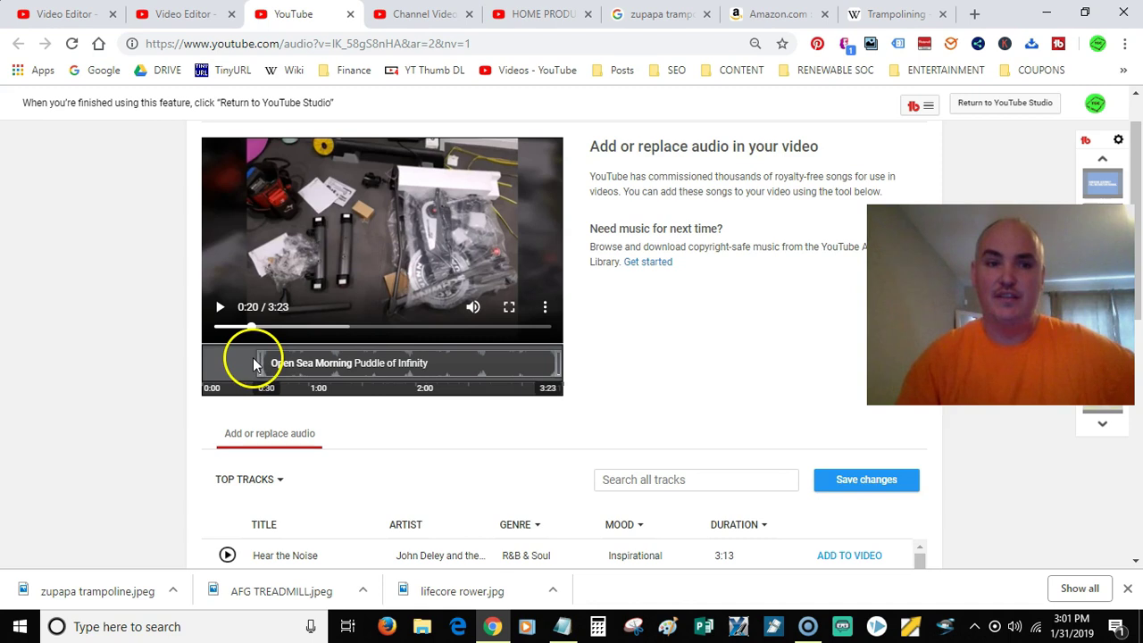
left_click_drag(253, 362, 249, 363)
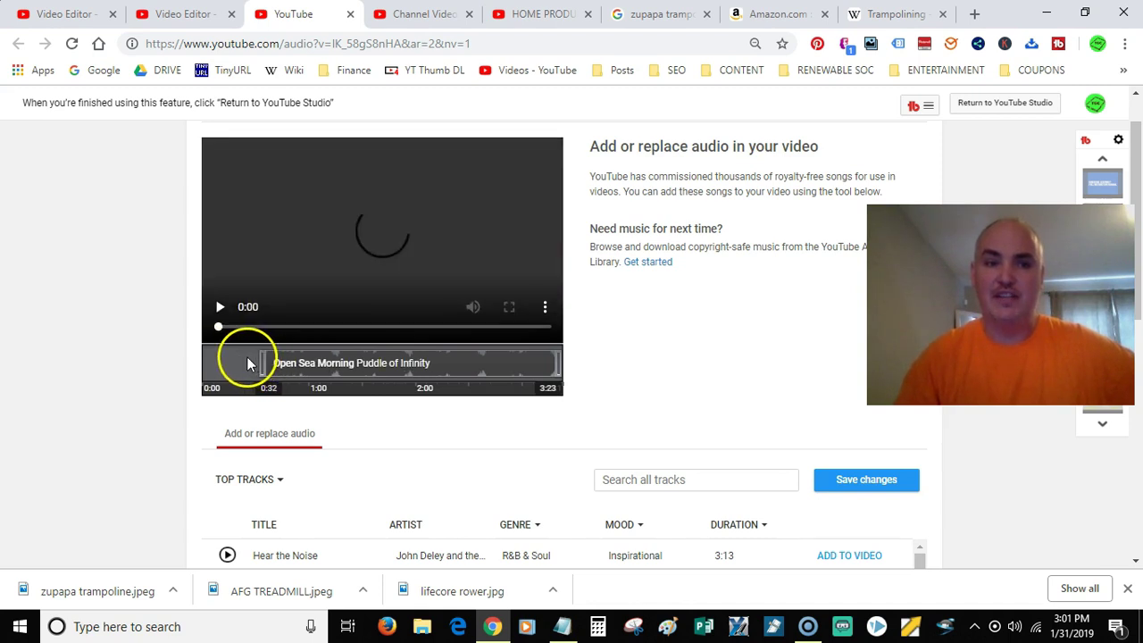
left_click_drag(332, 360, 321, 358)
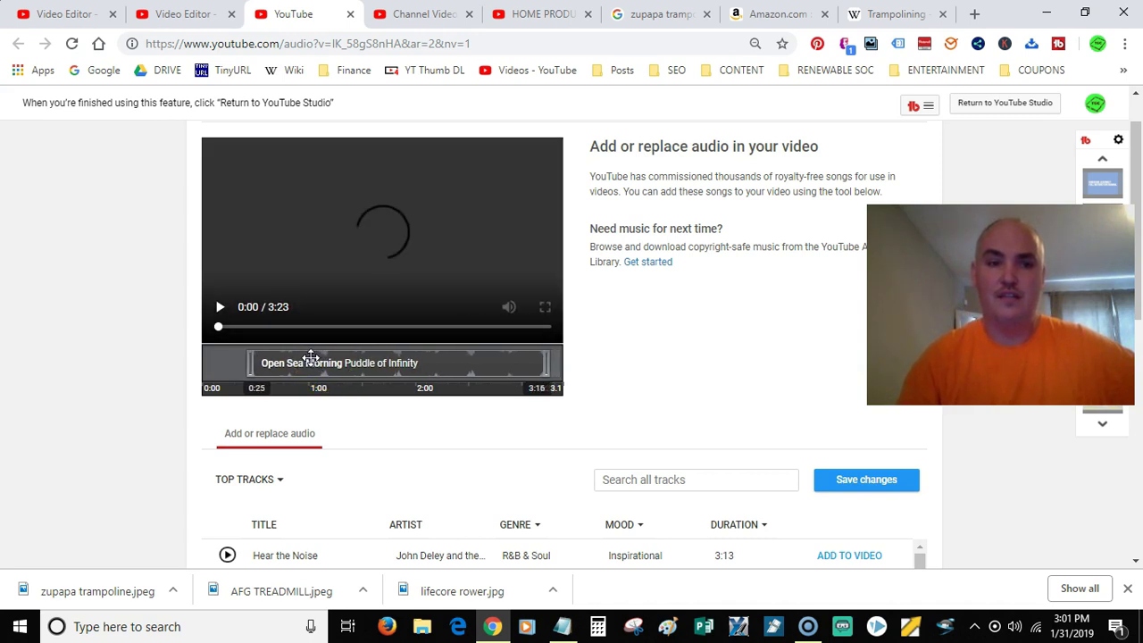
mouse_move(250, 364)
left_mouse_down()
mouse_move(235, 364)
mouse_move(280, 361)
mouse_move(268, 363)
left_mouse_up()
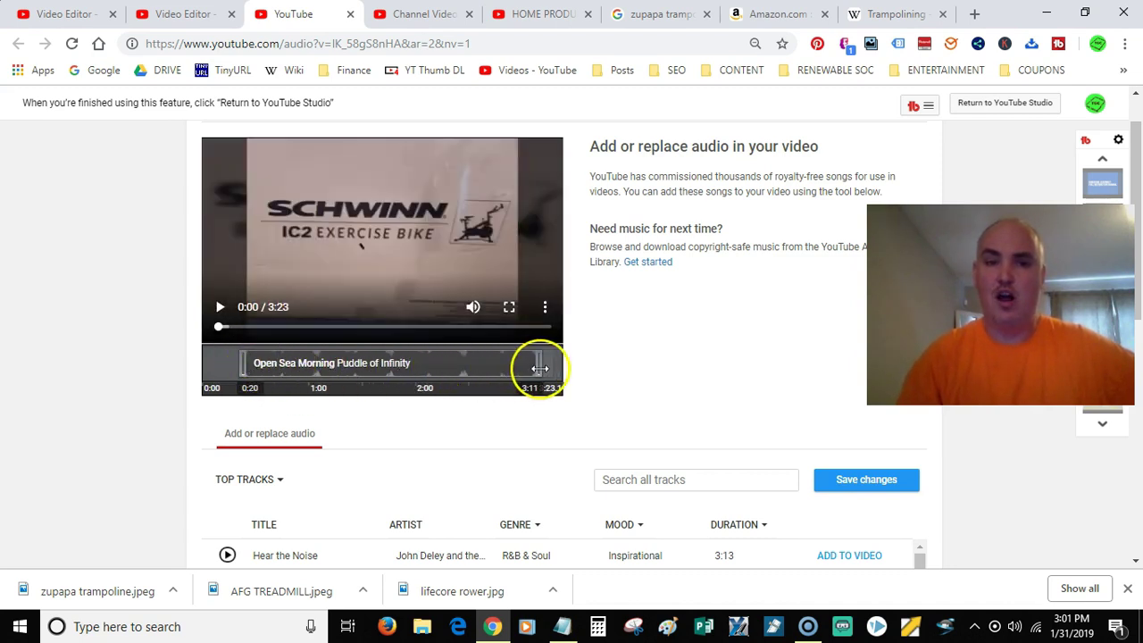
left_click_drag(539, 365, 551, 365)
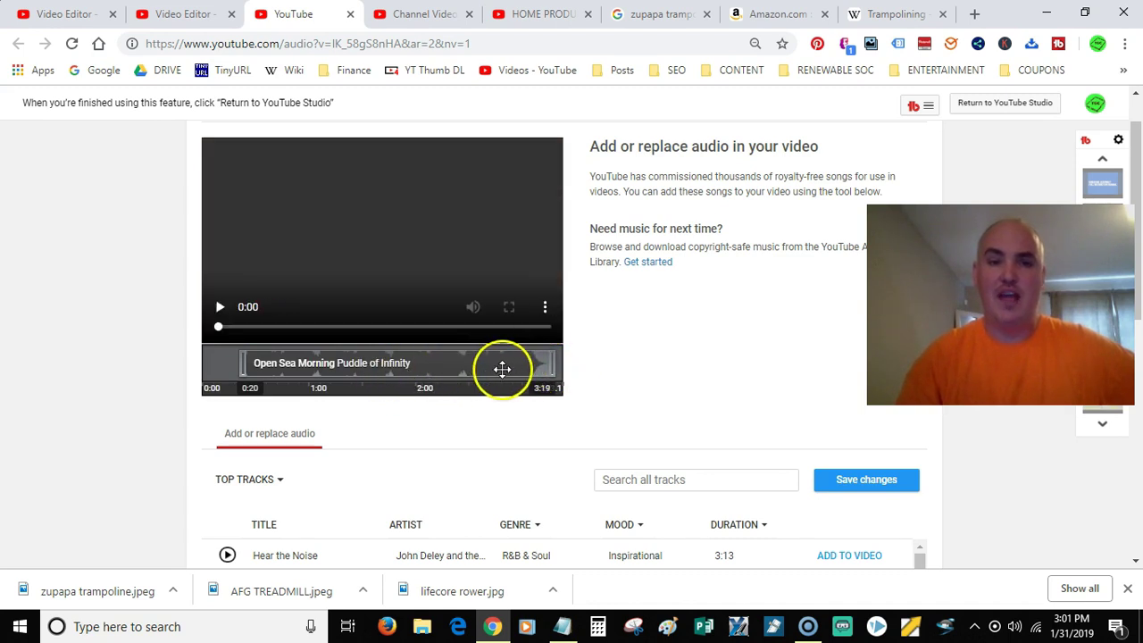
Save the audio changes and confirm in the 'This might take a while' dialog
left_click(870, 483)
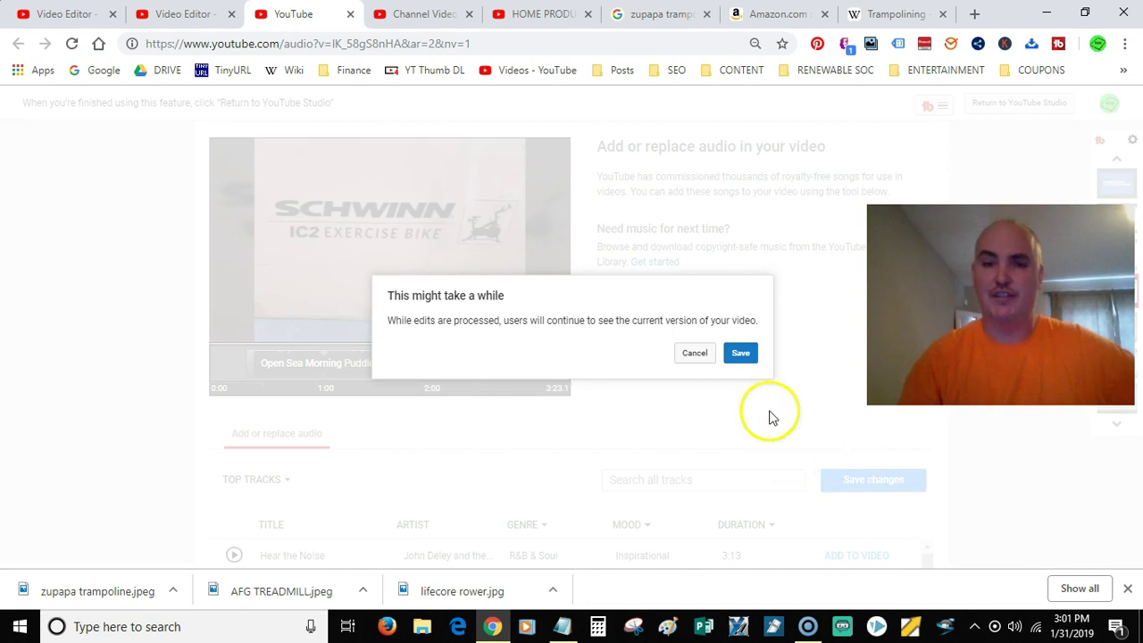
left_click(741, 357)
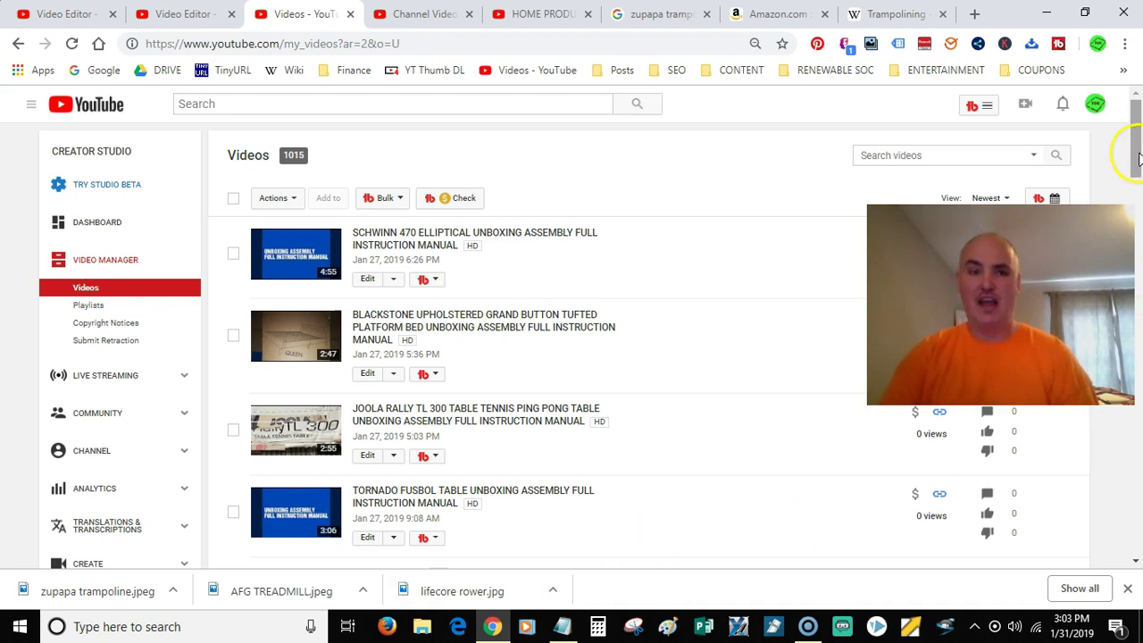
Open the Tornado Fusbol Table unboxing video from the Video Manager for audio editing
left_click_drag(1138, 157, 1137, 173)
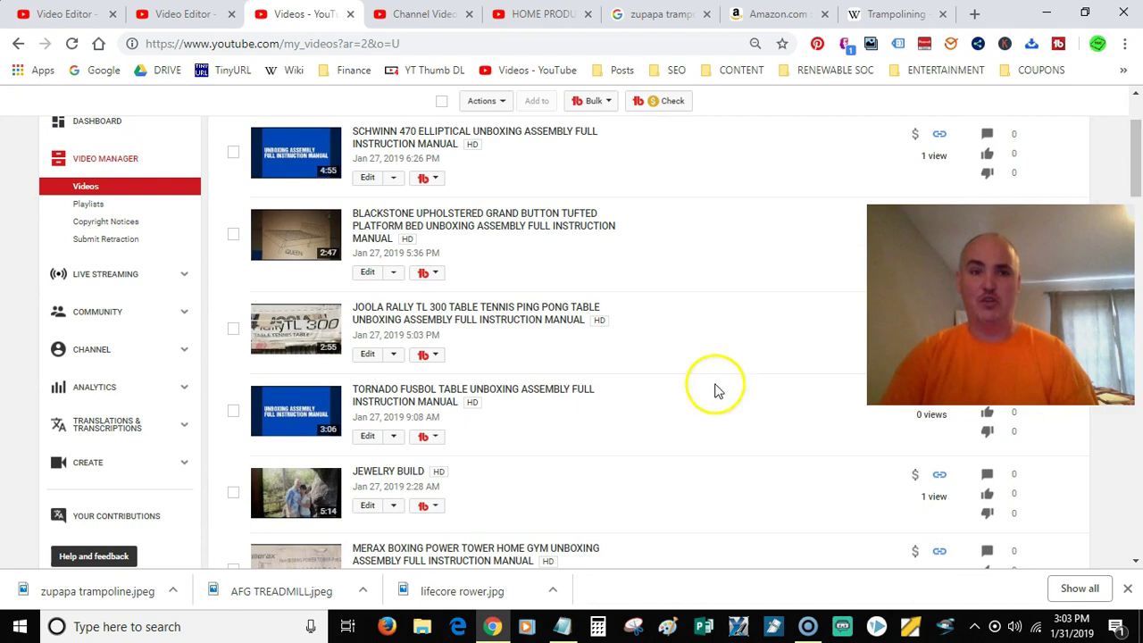
left_click(369, 437)
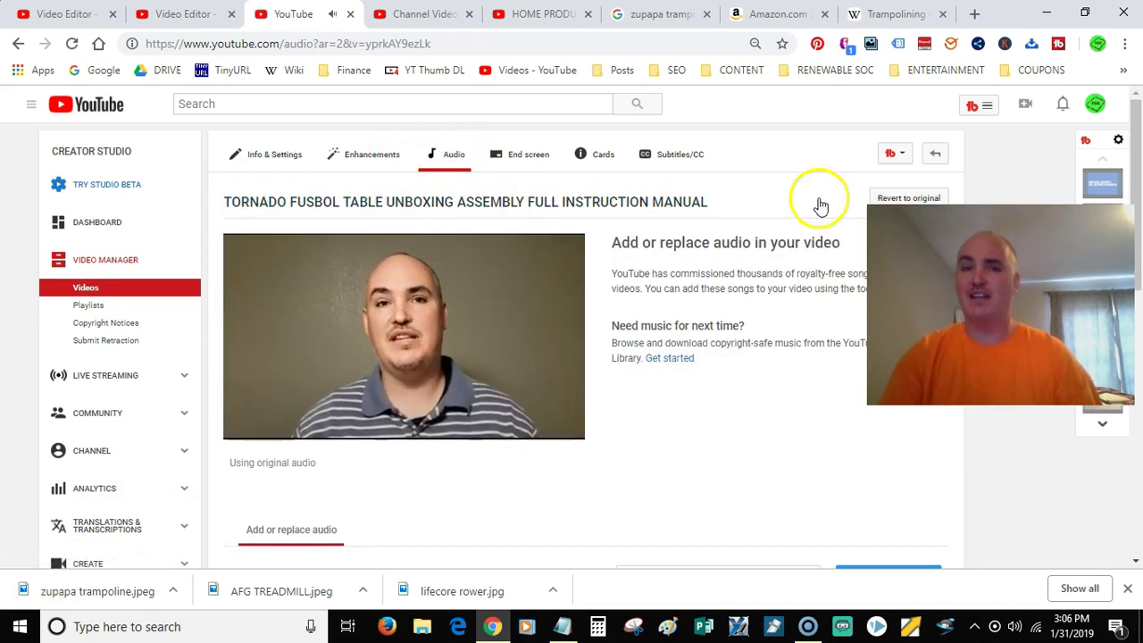
left_click_drag(1139, 179, 1138, 335)
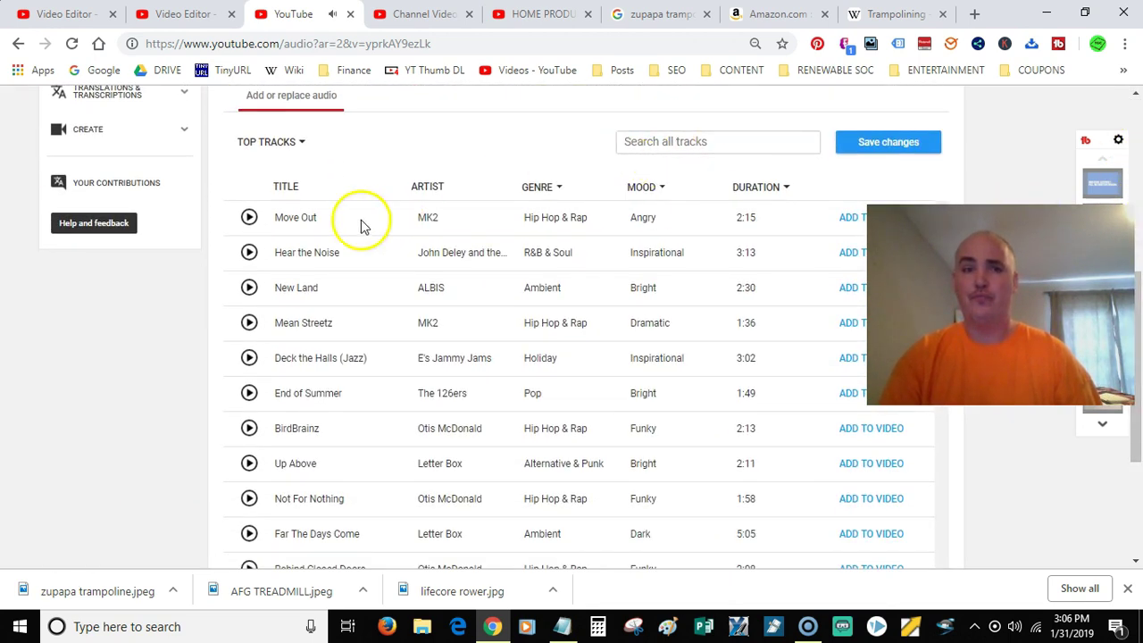
left_click(786, 195)
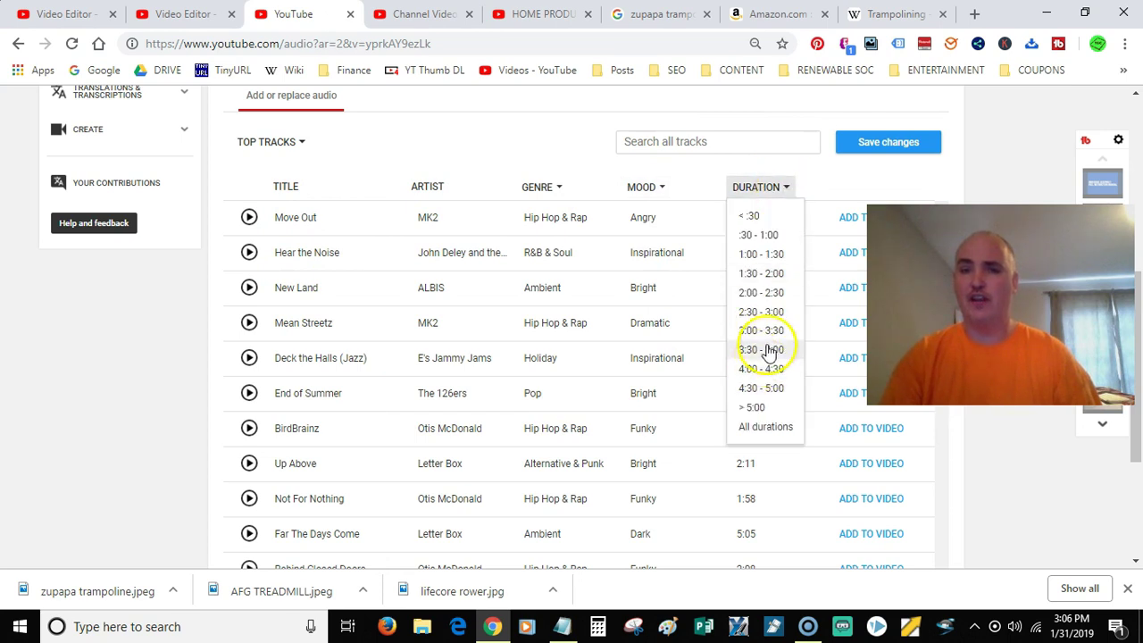
left_click(773, 172)
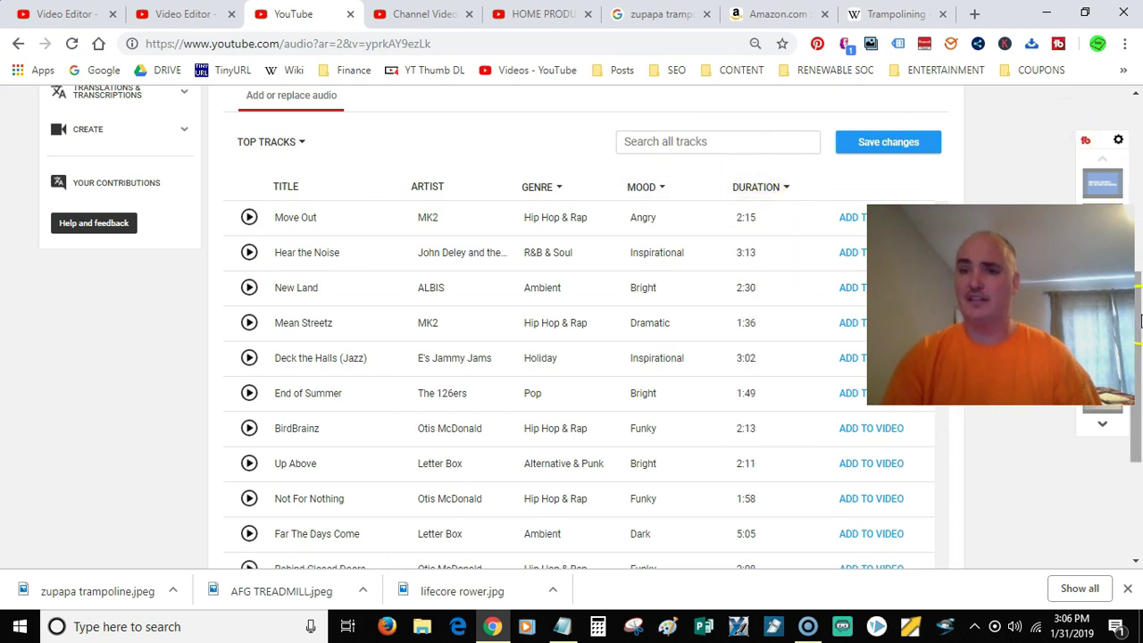
left_click_drag(1140, 321, 1140, 123)
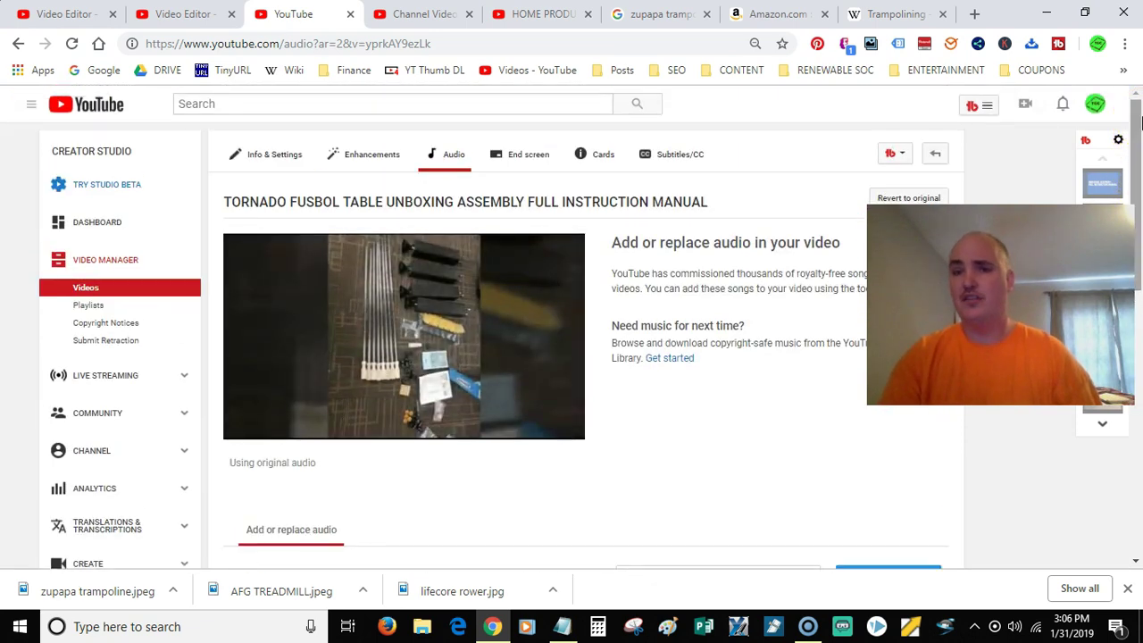